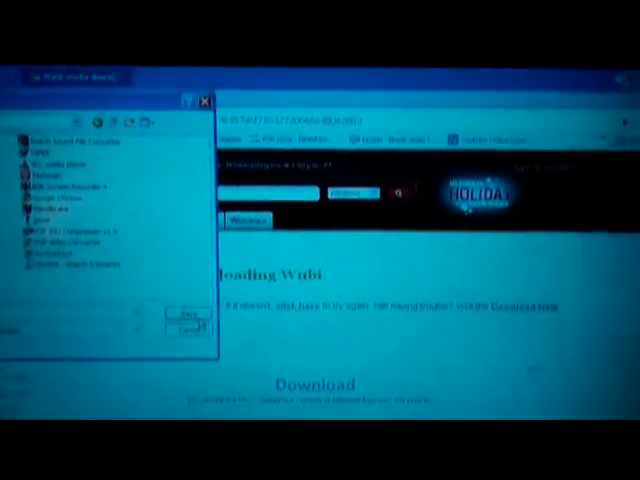
- Save the Wubi installer file from Download.com to the computer
{"action": "left_click", "coordinate": [197, 297]}
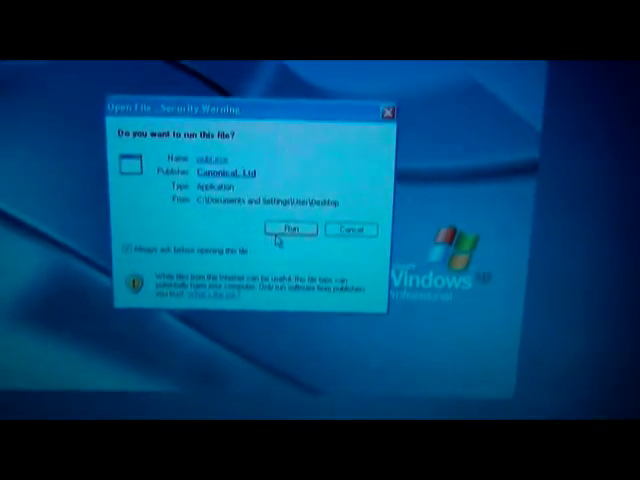
- Run the downloaded wubi.exe despite the Windows security warning
{"action": "left_click", "coordinate": [252, 256]}
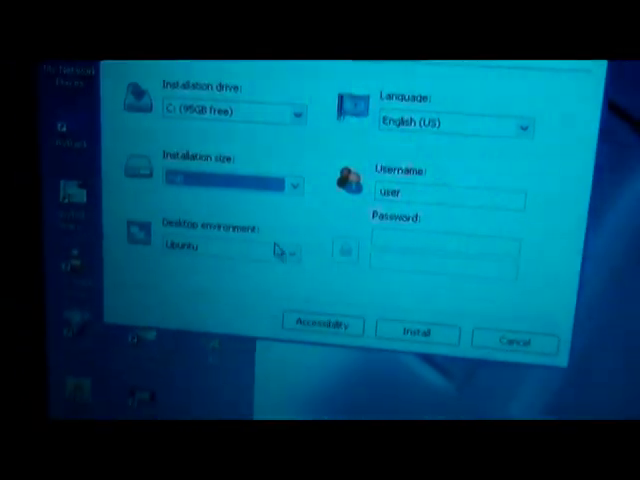
- Choose Kubuntu as the desktop environment for the install on drive C
{"action": "left_click", "coordinate": [289, 252]}
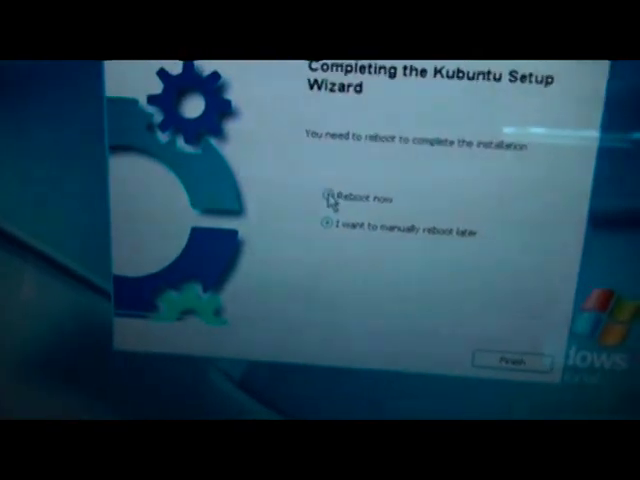
- Select Reboot now on Wubi's completion page to finish installing Kubuntu
{"action": "left_click", "coordinate": [306, 187]}
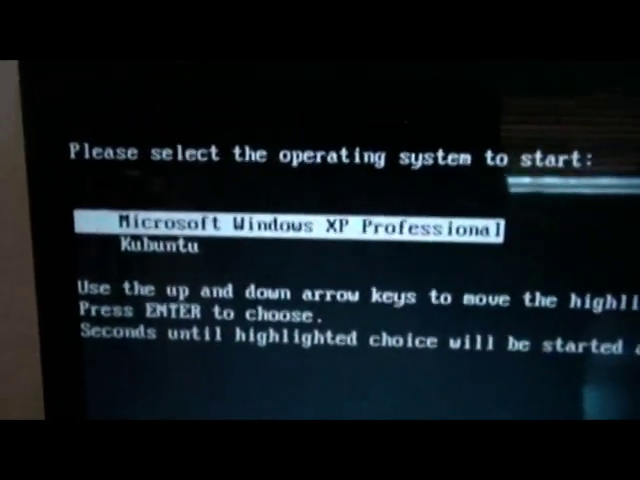
- Move the boot menu highlight to Kubuntu, then back to Windows XP Professional
{"action": "key", "text": "Down"}
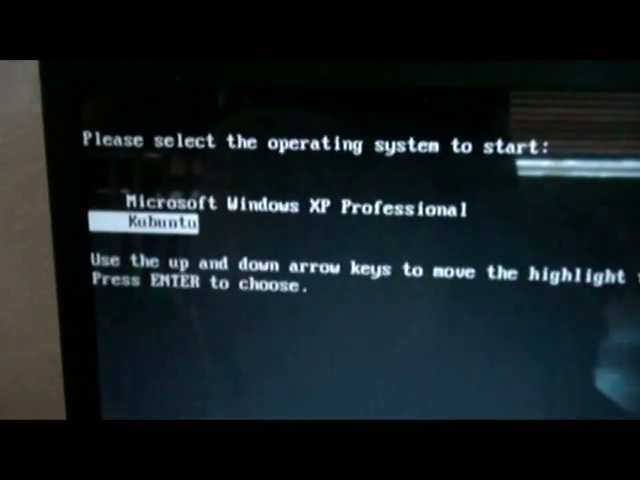
{"action": "key", "text": "Up"}
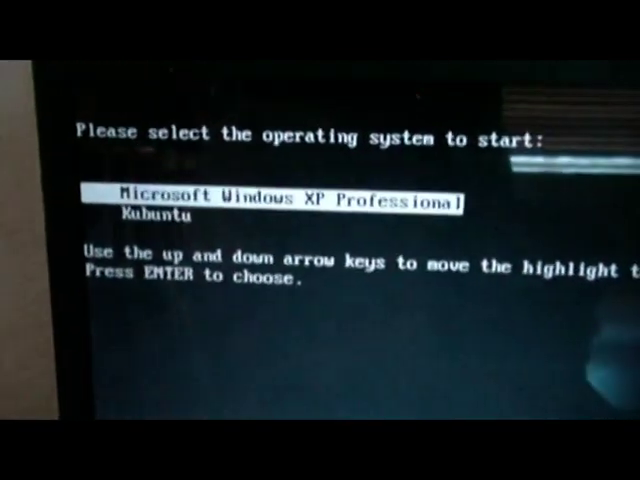
{"action": "key", "text": "Up"}
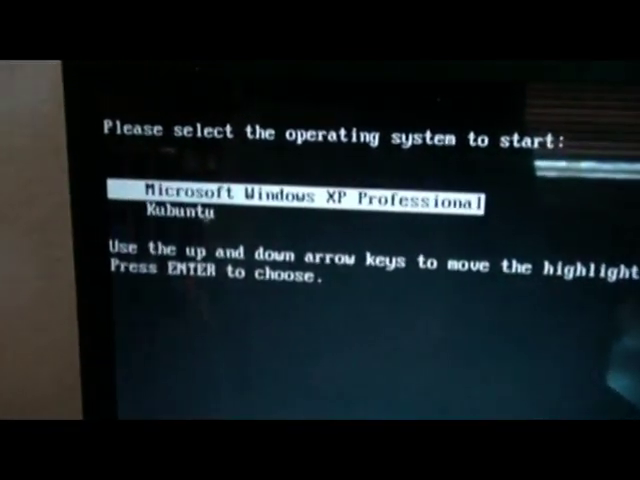